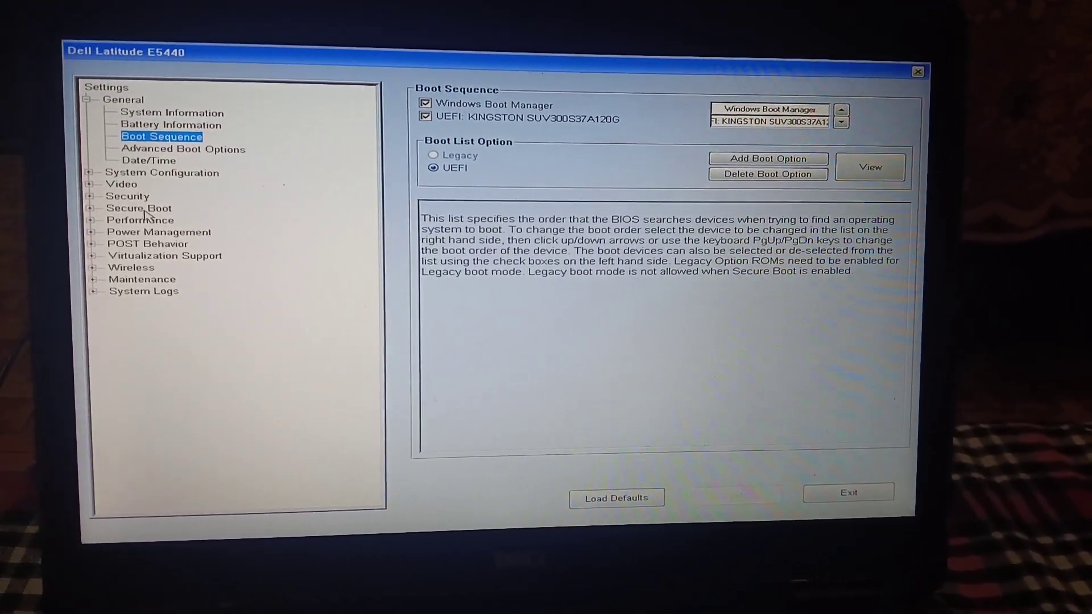
Set Secure Boot Enable to Disabled, accept the warning, and apply the change.
{"action": "left_click", "coordinate": [98, 188]}
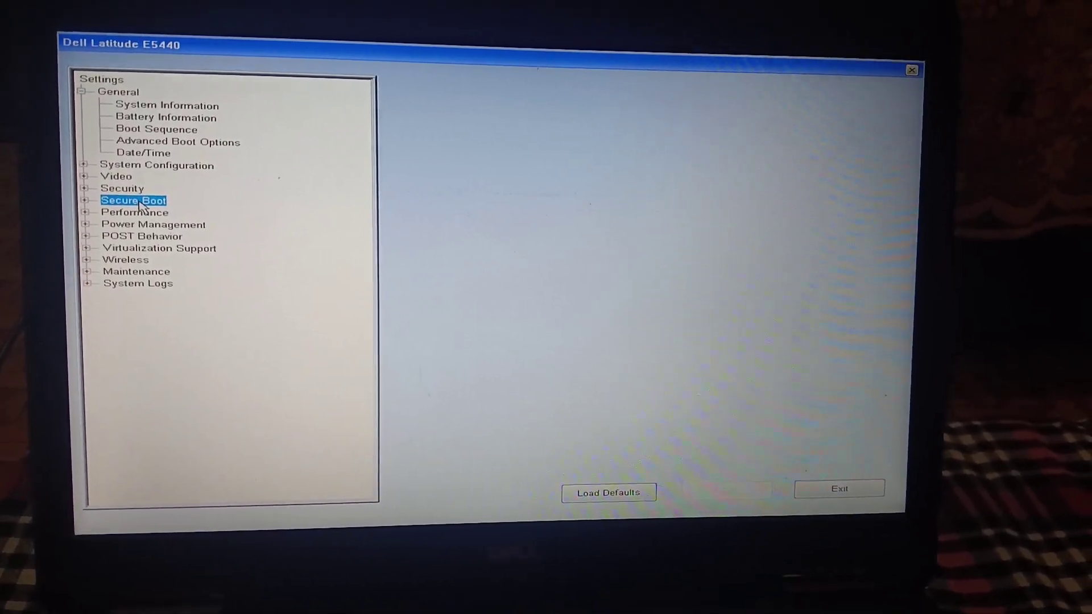
{"action": "left_click", "coordinate": [87, 221]}
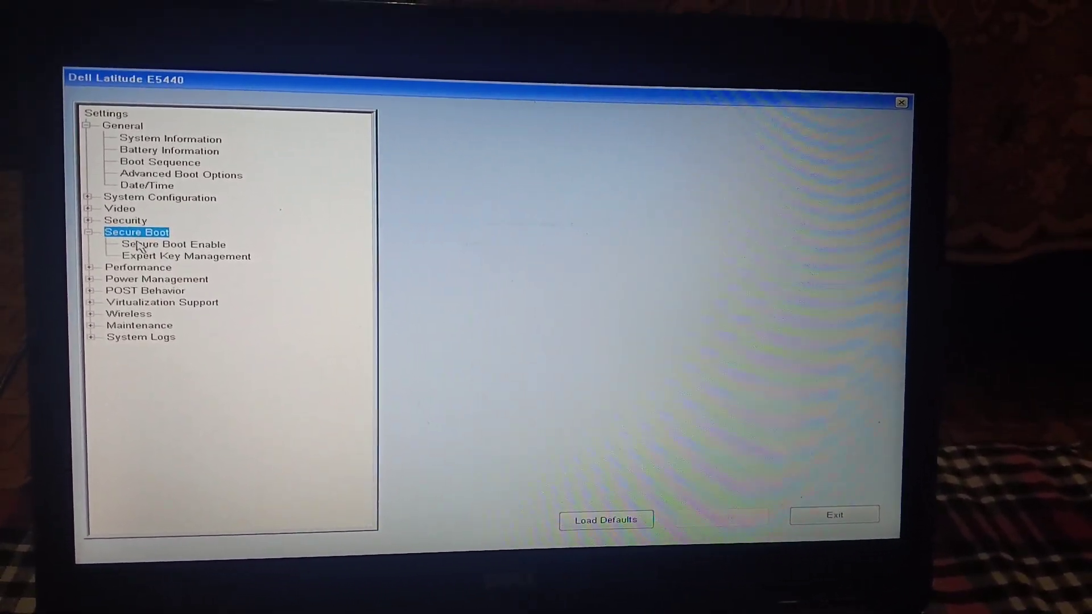
{"action": "left_click", "coordinate": [155, 249]}
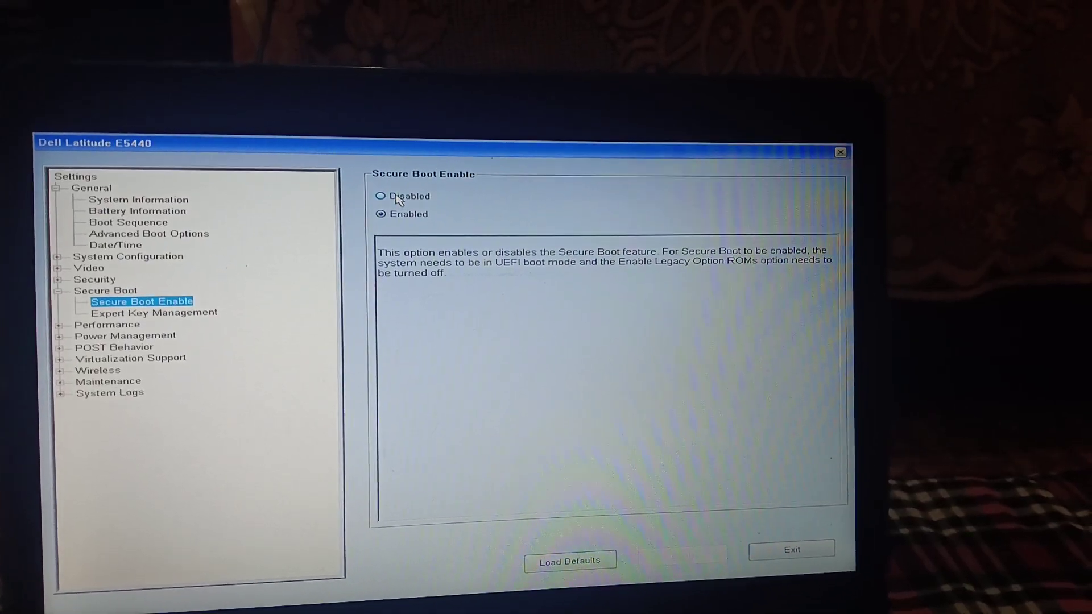
{"action": "left_click", "coordinate": [396, 199]}
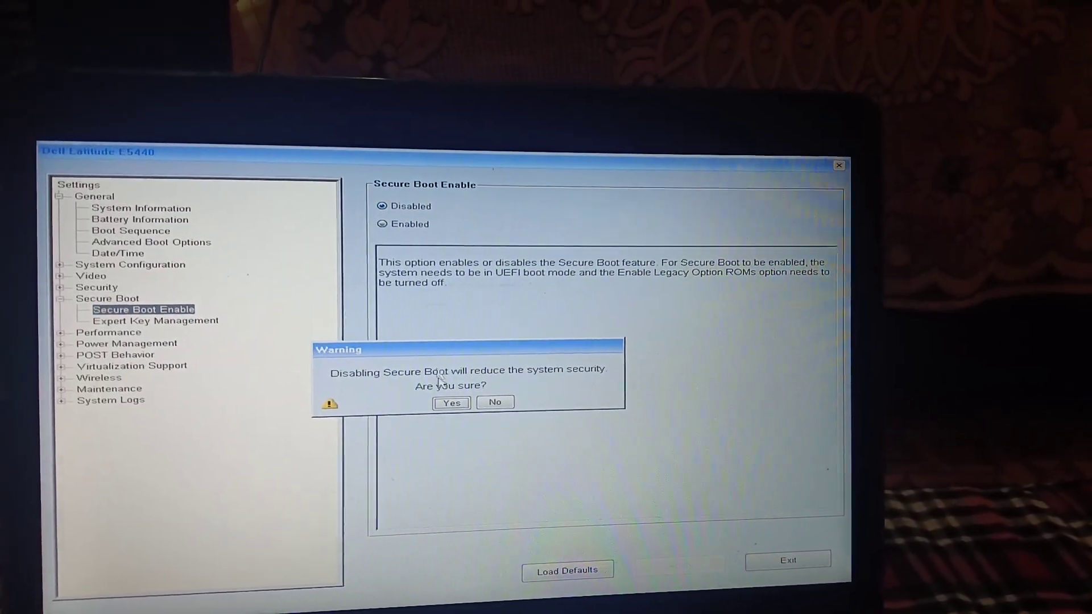
{"action": "left_click", "coordinate": [450, 404]}
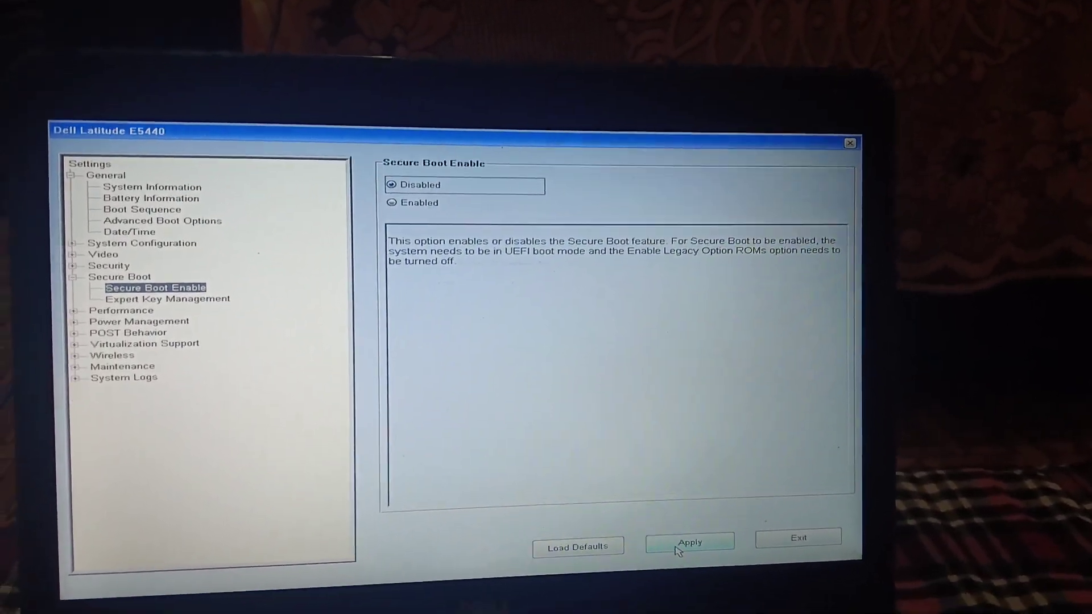
{"action": "left_click", "coordinate": [693, 529]}
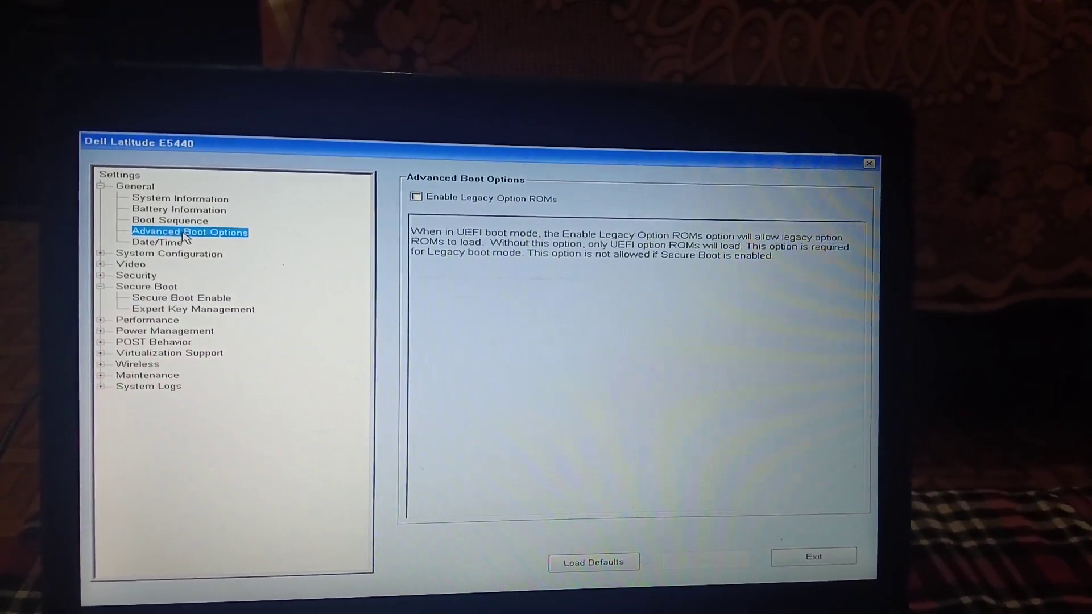
{"action": "left_click", "coordinate": [180, 224]}
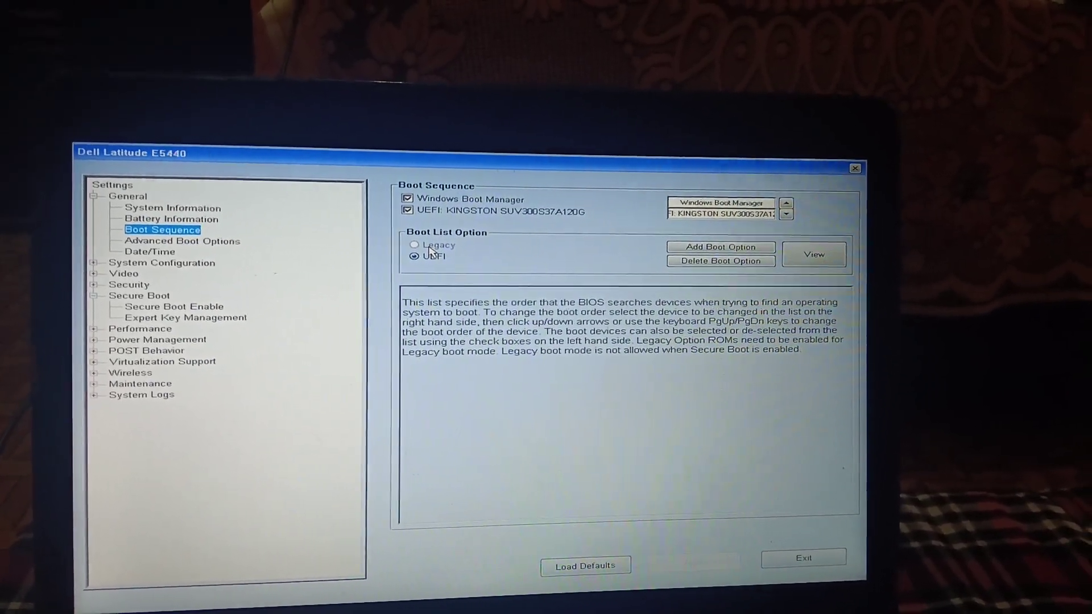
Change the Boot Sequence's Boot List Option from UEFI to Legacy.
{"action": "left_click", "coordinate": [225, 247]}
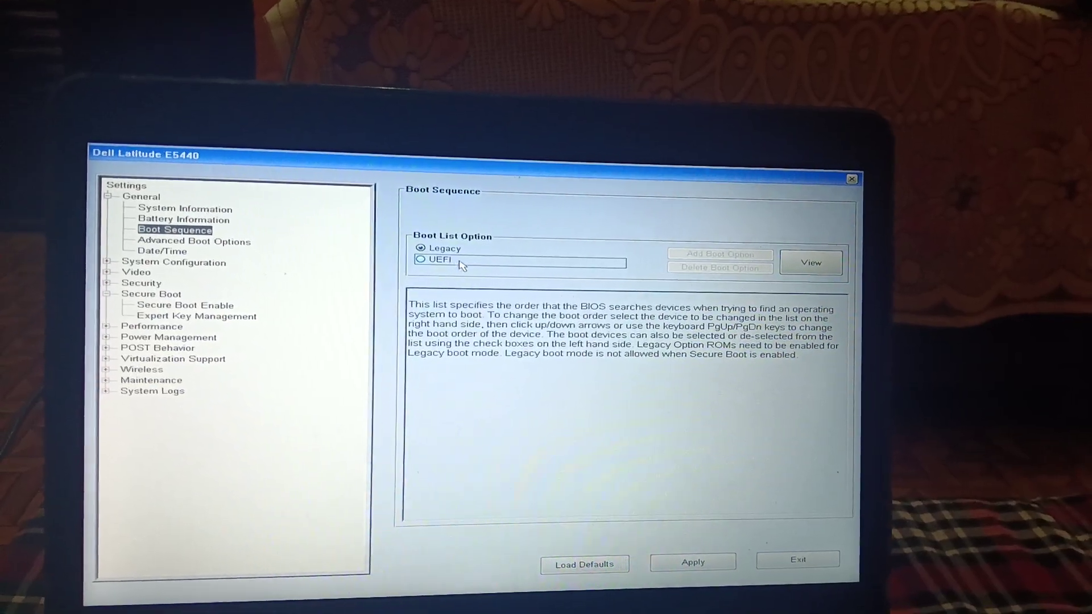
{"action": "left_click", "coordinate": [474, 263]}
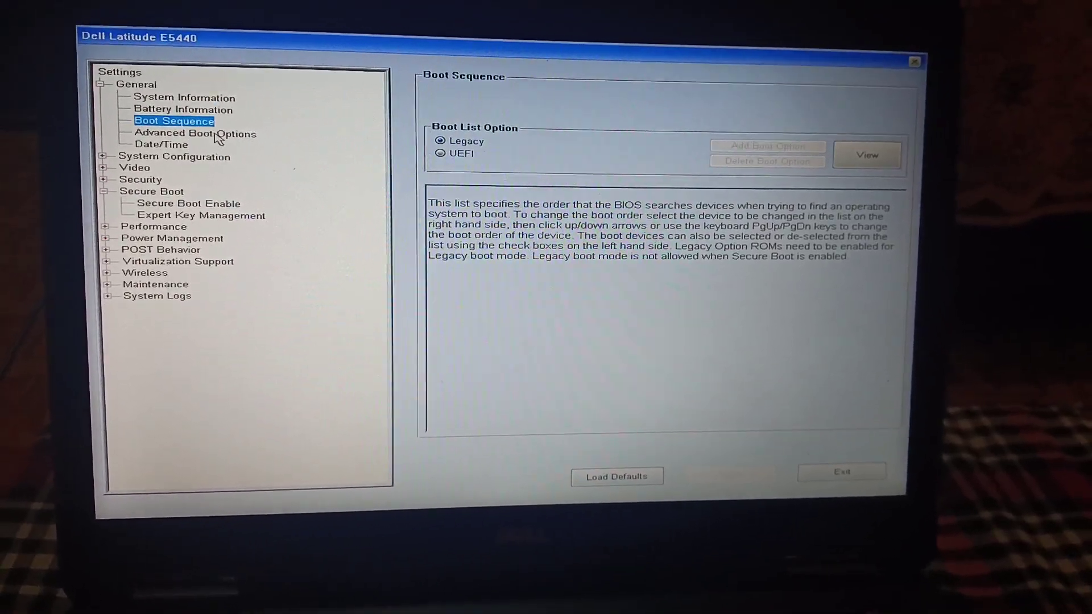
Verify Legacy Option ROMs is enabled, then move down past Date/Time to System Configuration.
{"action": "left_click", "coordinate": [201, 130]}
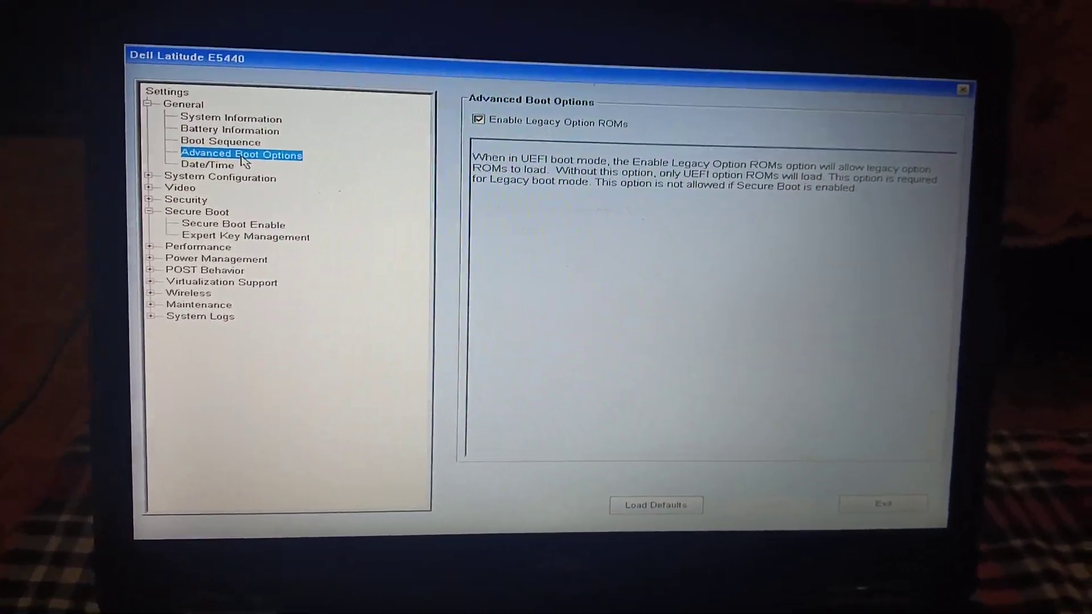
{"action": "key", "text": "Down"}
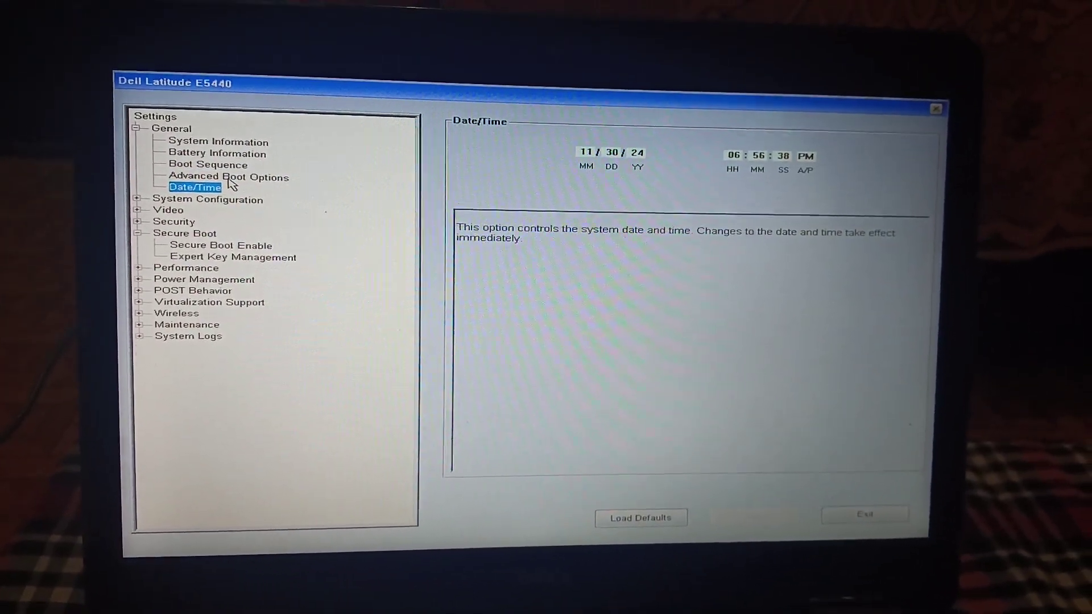
{"action": "key", "text": "Down"}
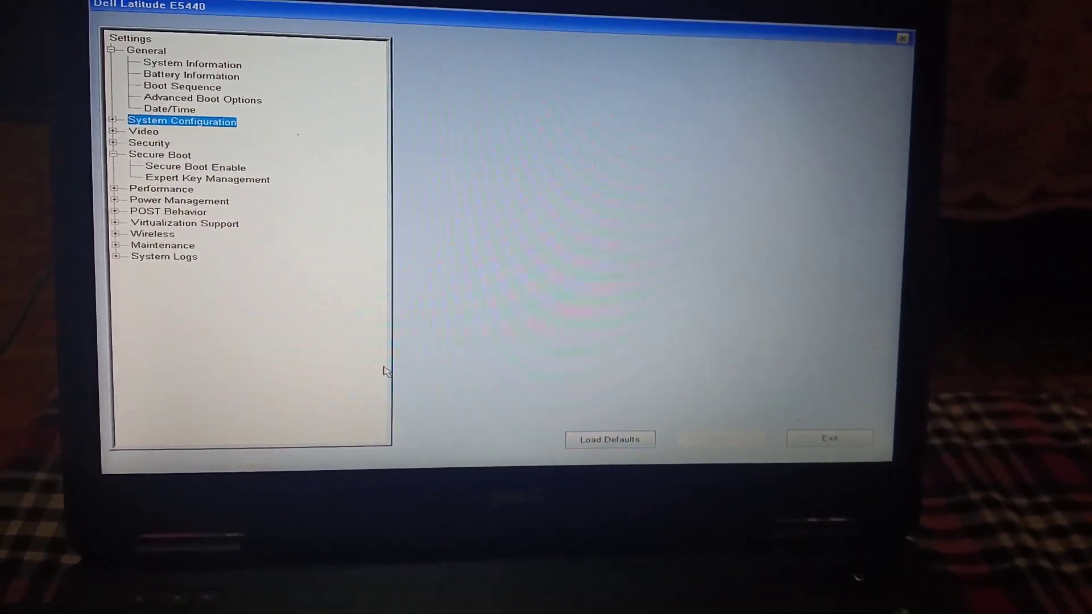
Recheck Advanced Boot Options, then view Secure Boot's Expert Key Management page.
{"action": "left_click", "coordinate": [210, 134]}
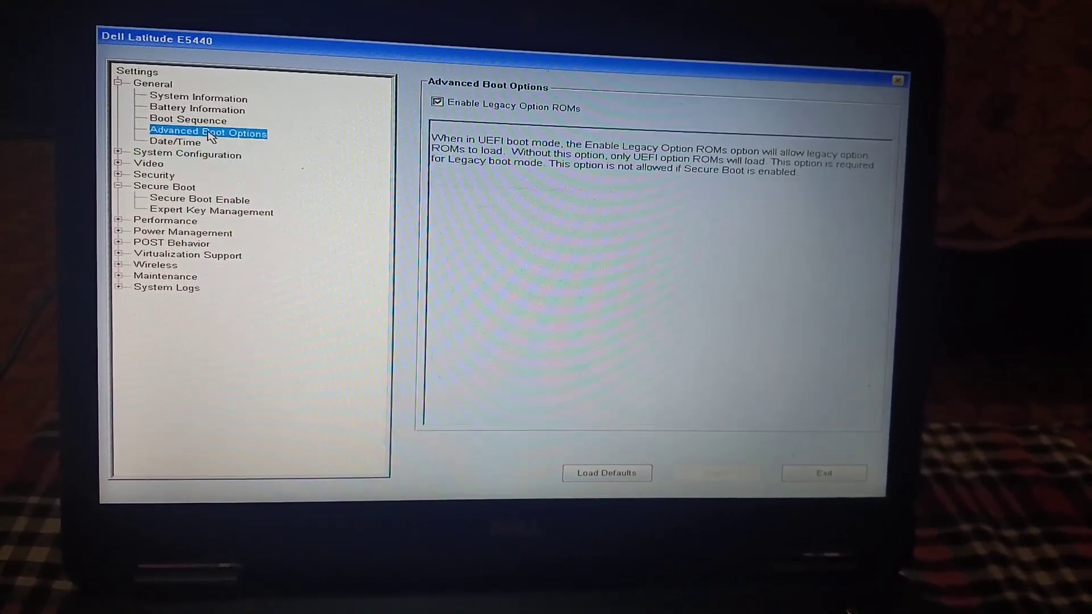
{"action": "left_click", "coordinate": [171, 202]}
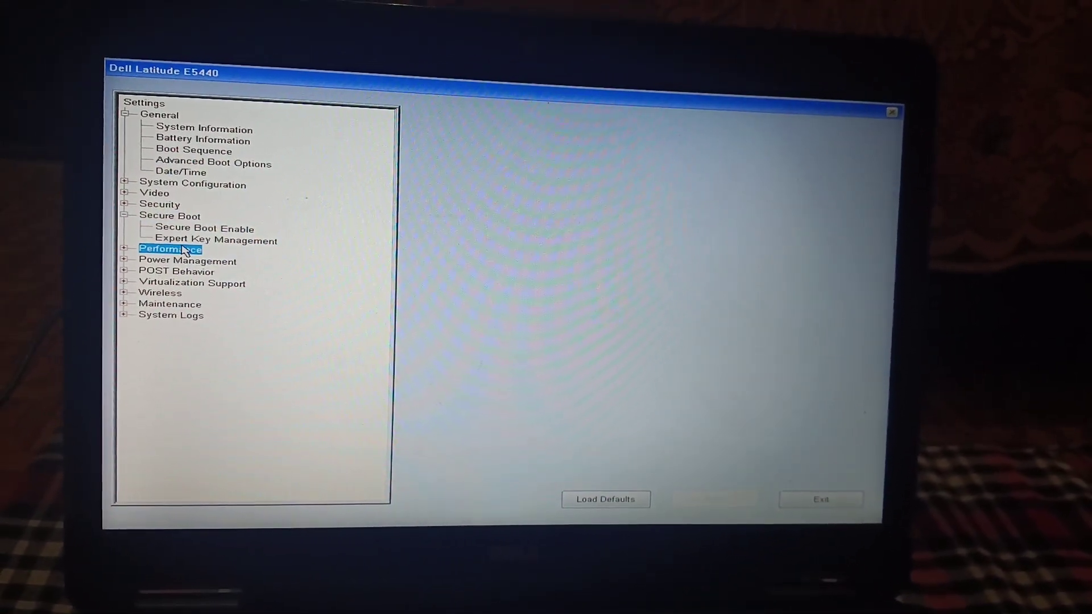
{"action": "left_click", "coordinate": [198, 240]}
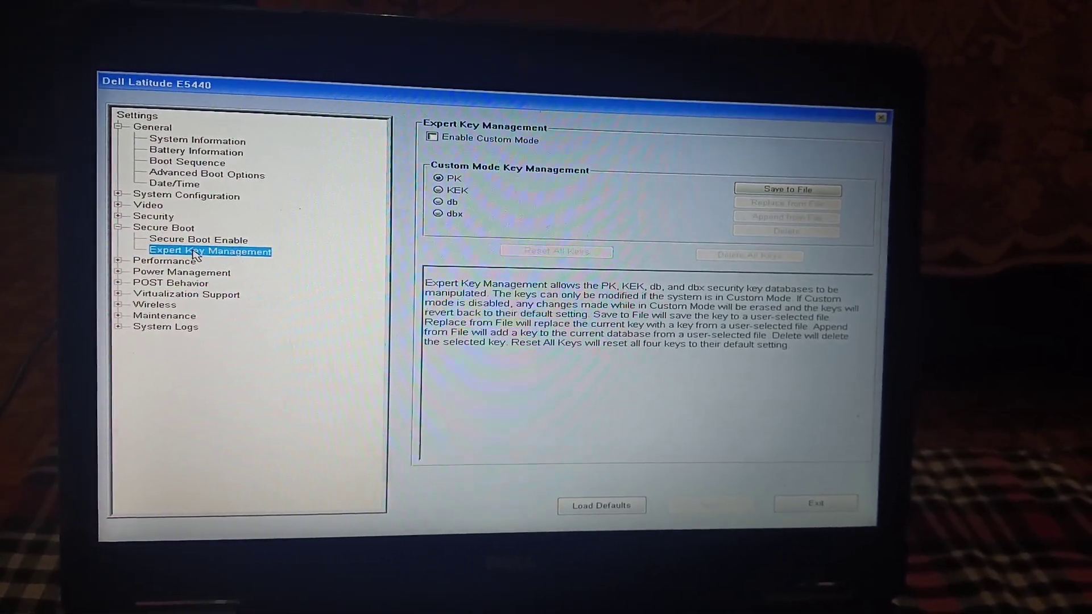